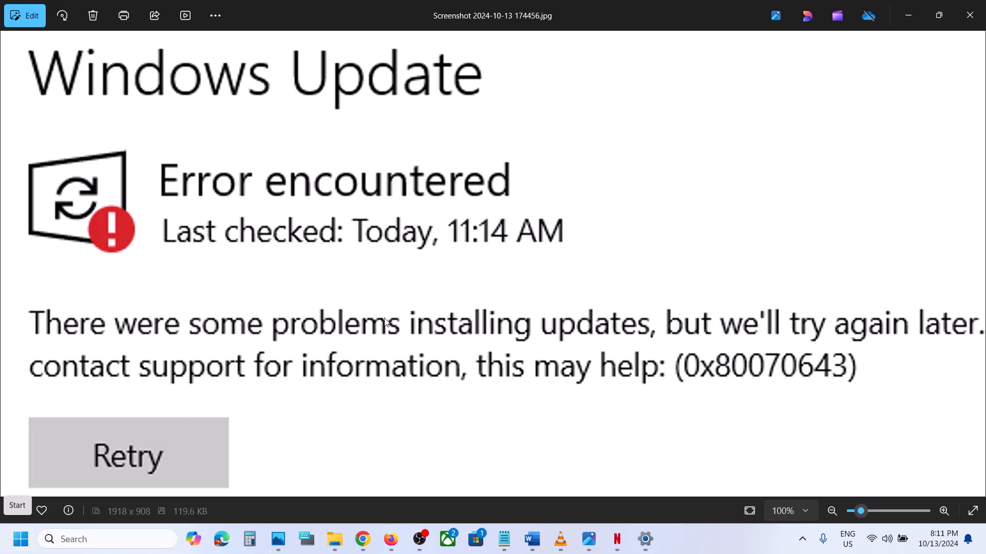
pyautogui.click(20, 539)
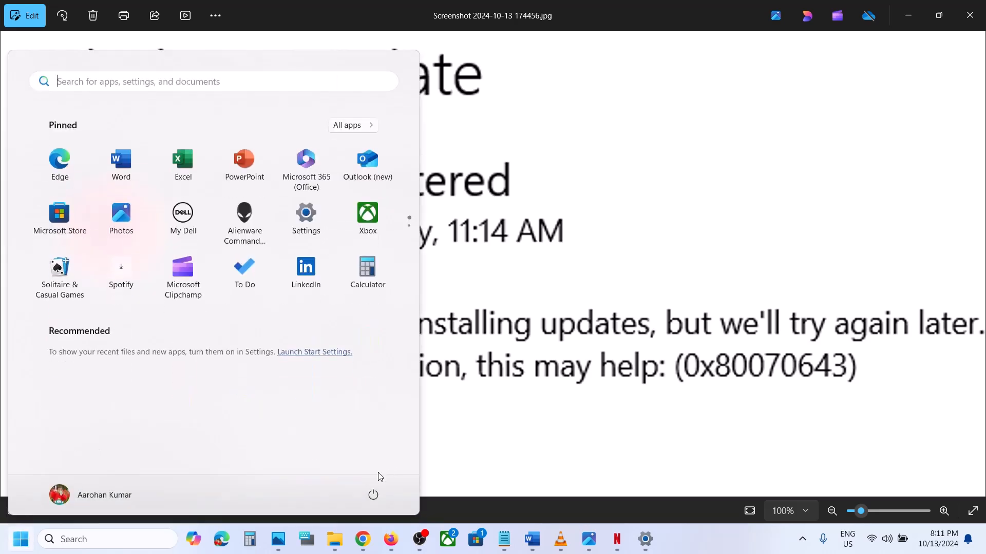
pyautogui.click(373, 494)
pyautogui.click(599, 403)
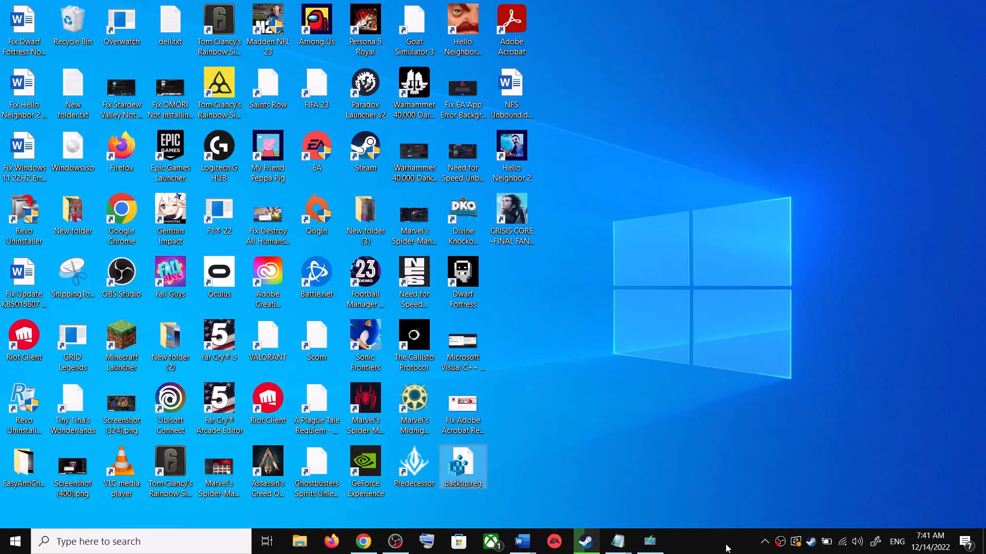
# Step: Run the Windows Update troubleshooter from the additional troubleshooters in the Update & Security settings
pyautogui.moveTo(545, 526)
pyautogui.click(565, 489)
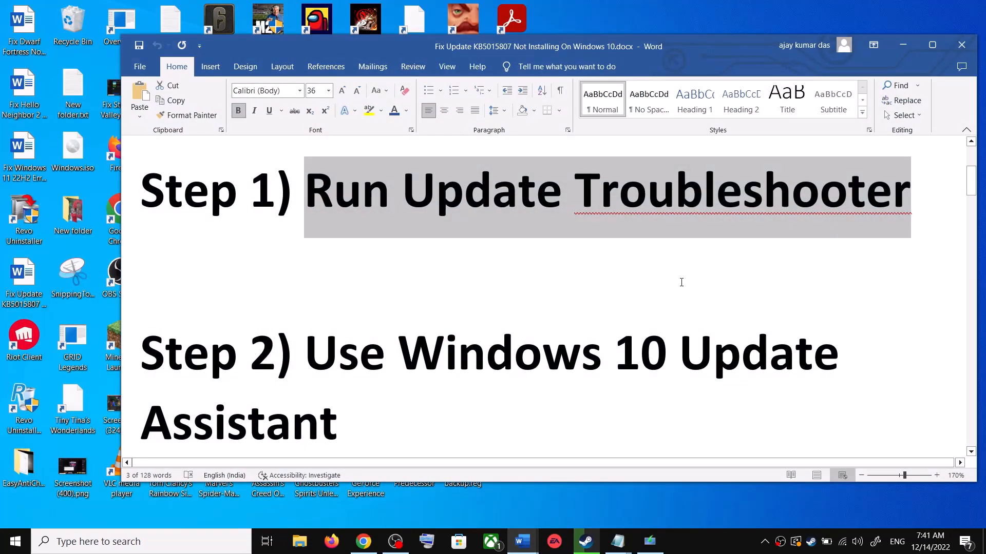
pyautogui.press('super+i')
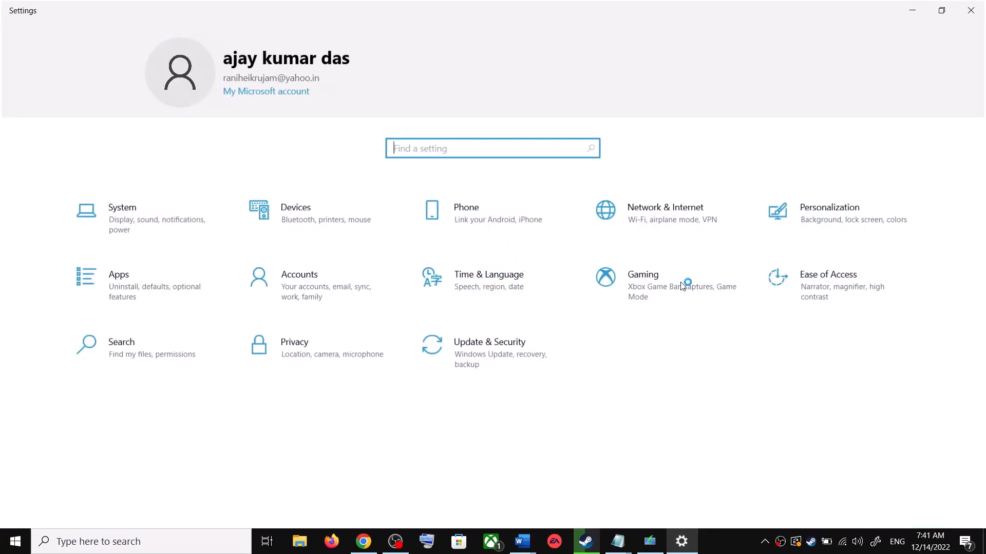
pyautogui.click(507, 356)
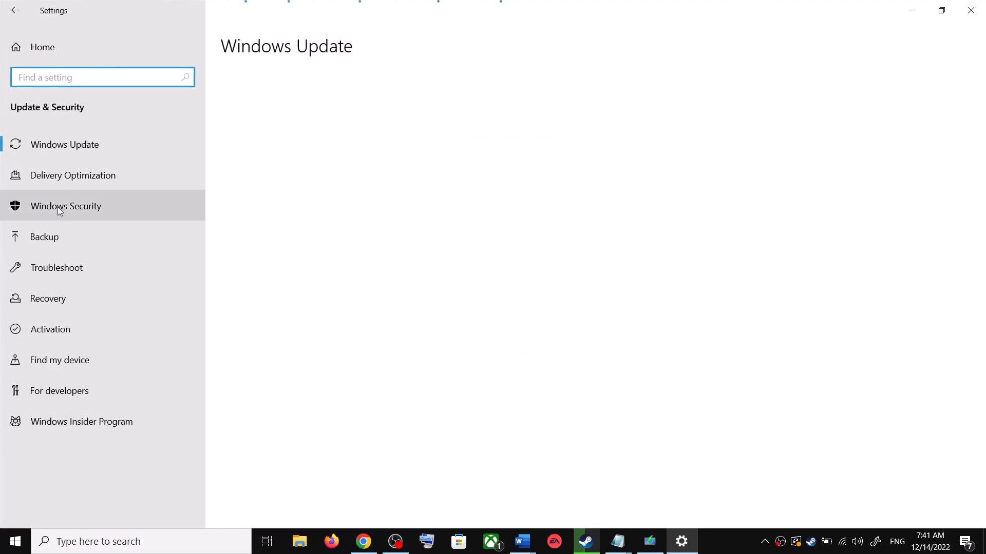
pyautogui.click(79, 268)
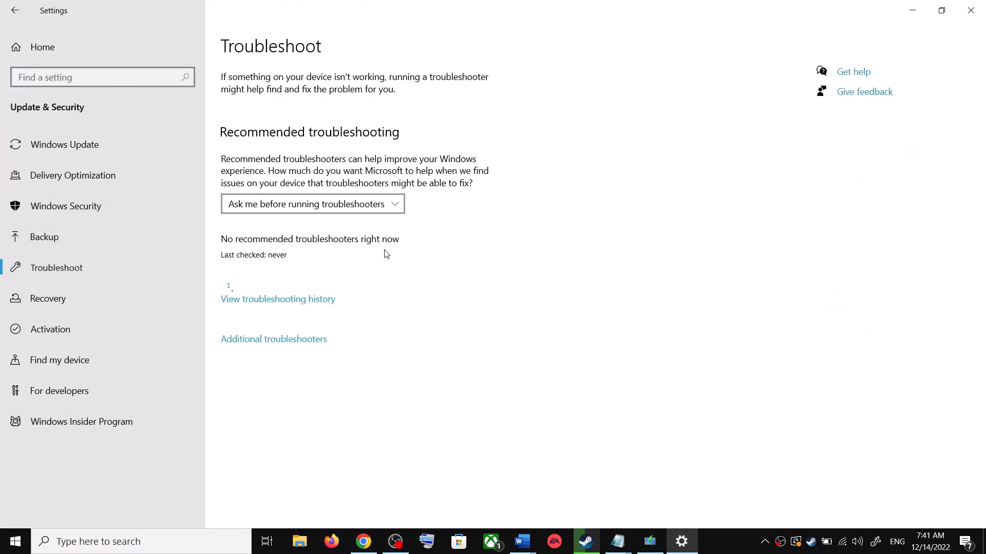
pyautogui.click(284, 341)
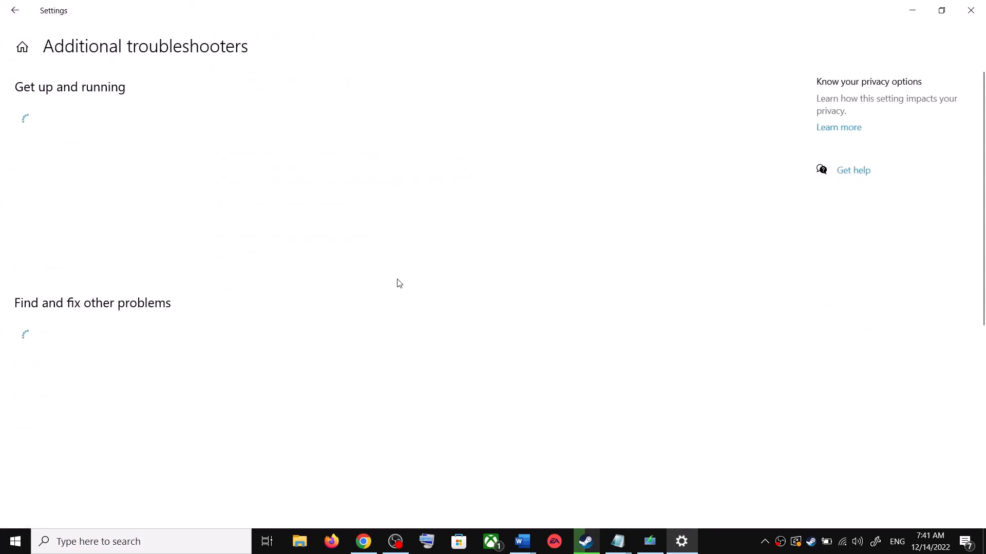
pyautogui.click(121, 257)
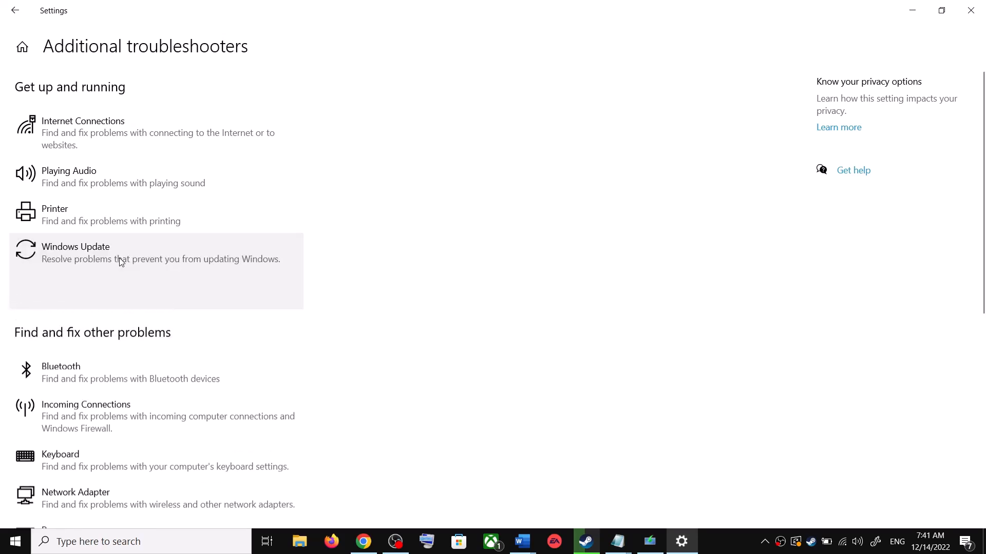
pyautogui.click(225, 291)
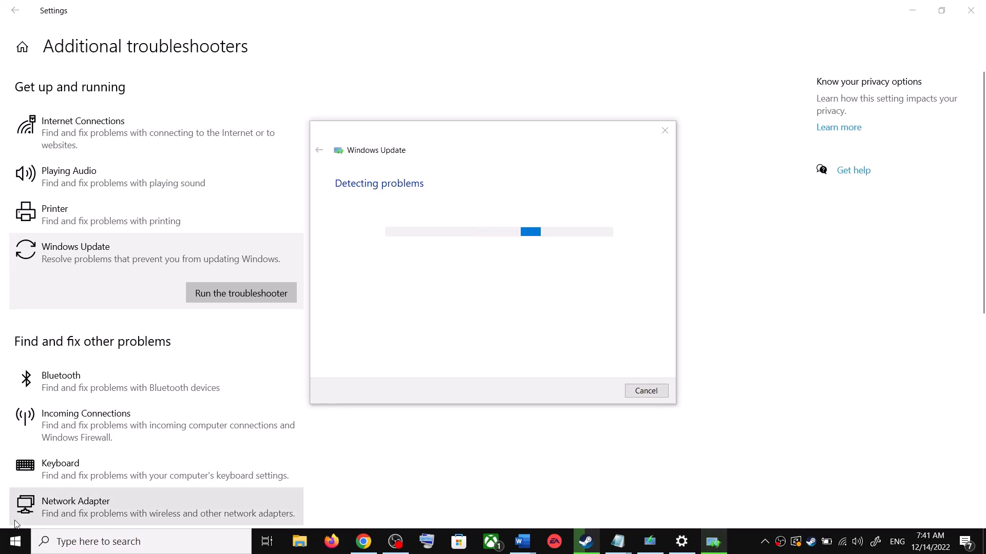
pyautogui.click(9, 547)
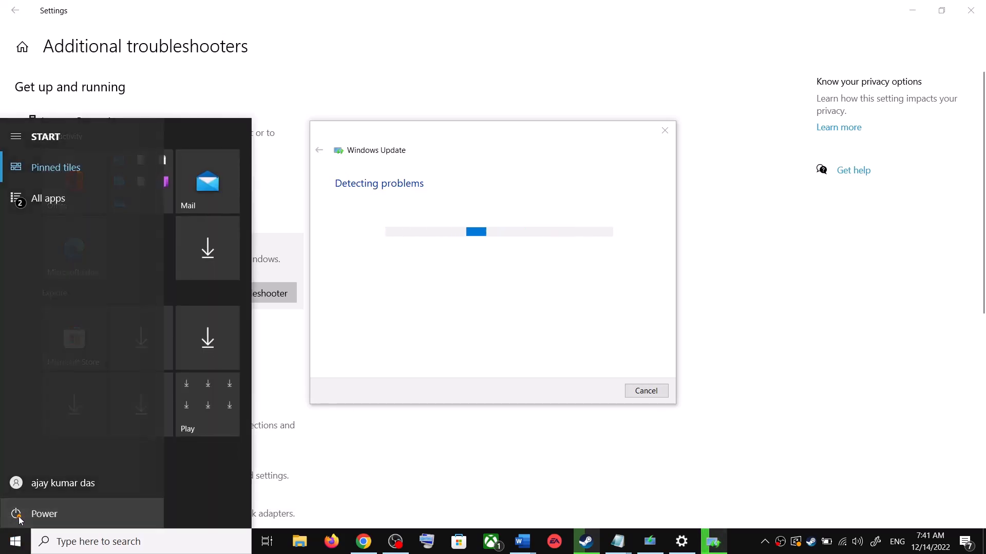
pyautogui.click(16, 513)
pyautogui.click(575, 185)
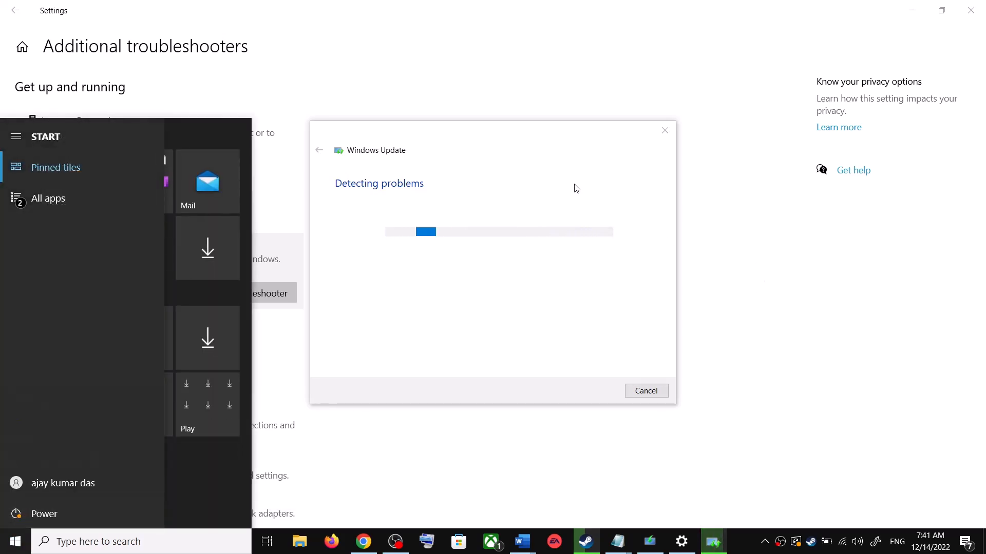
pyautogui.click(609, 196)
pyautogui.click(750, 216)
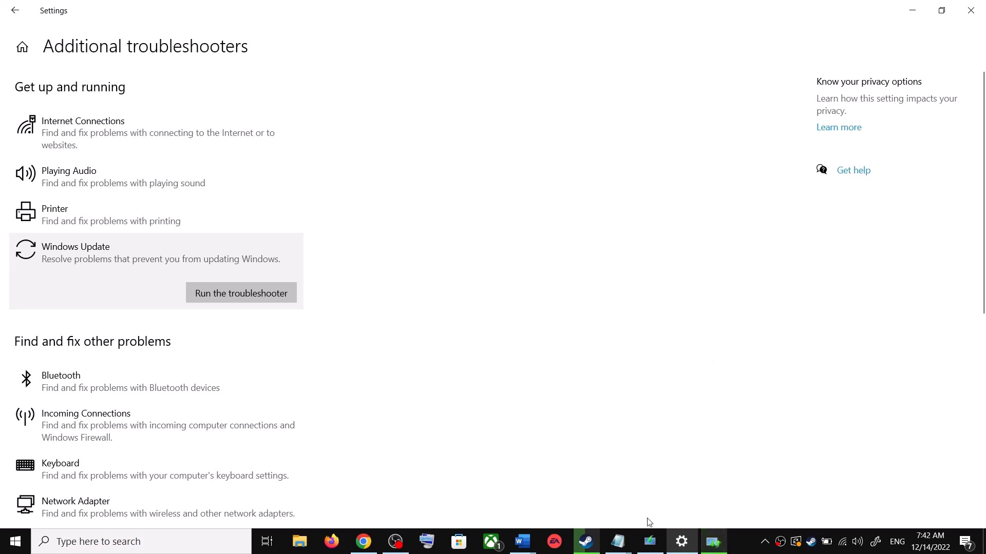
# Step: Switch to the Word instructions and highlight the Step 2 heading text and the Windows 10 download link below it
pyautogui.click(523, 541)
pyautogui.click(575, 515)
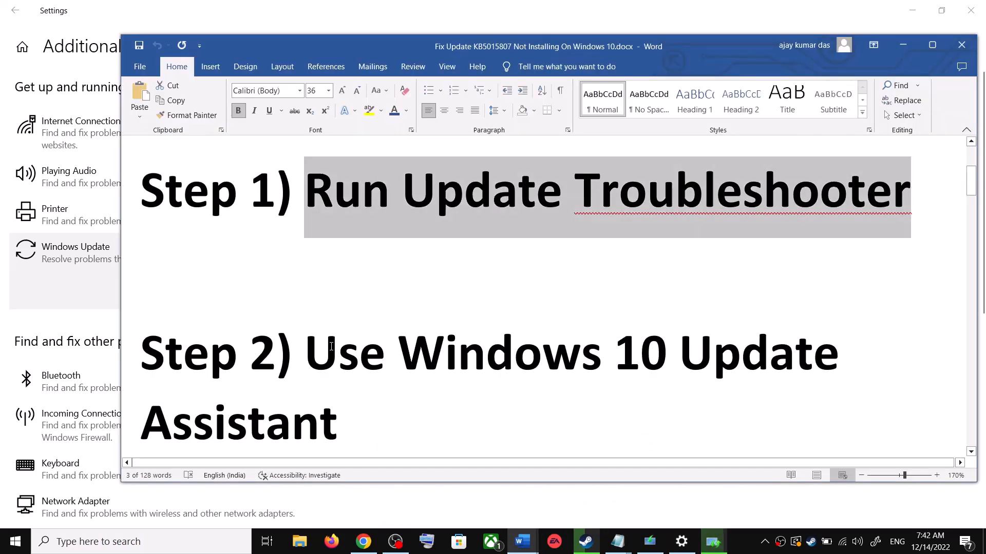
pyautogui.scroll(-1, 331, 347)
pyautogui.moveTo(312, 298); pyautogui.dragTo(341, 374)
pyautogui.scroll(-1, 341, 374)
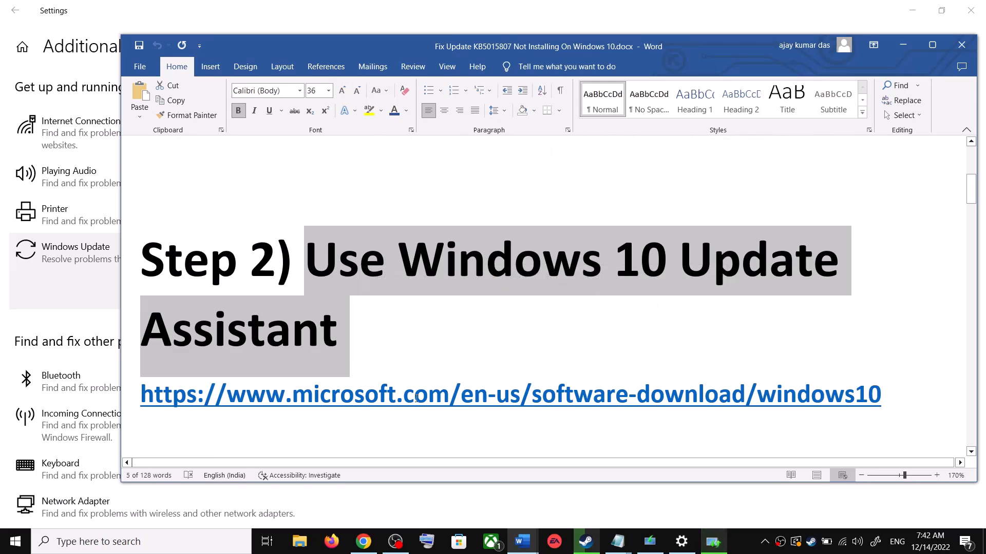
pyautogui.tripleClick(503, 384)
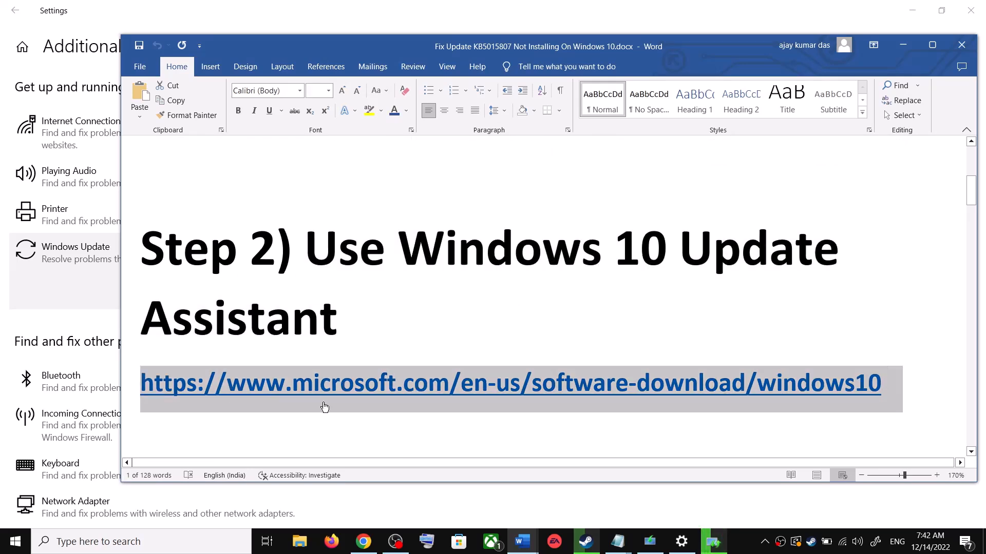
# Step: Switch to Chrome, download and run the Windows 10 Update Assistant from Microsoft's download page, and close it at the end
pyautogui.click(372, 548)
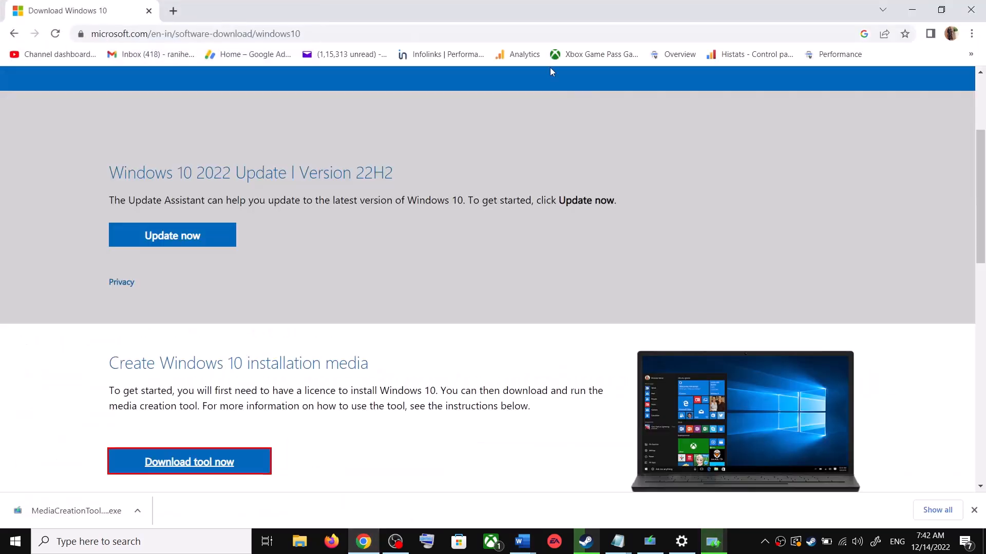
pyautogui.scroll(3, 218, 285)
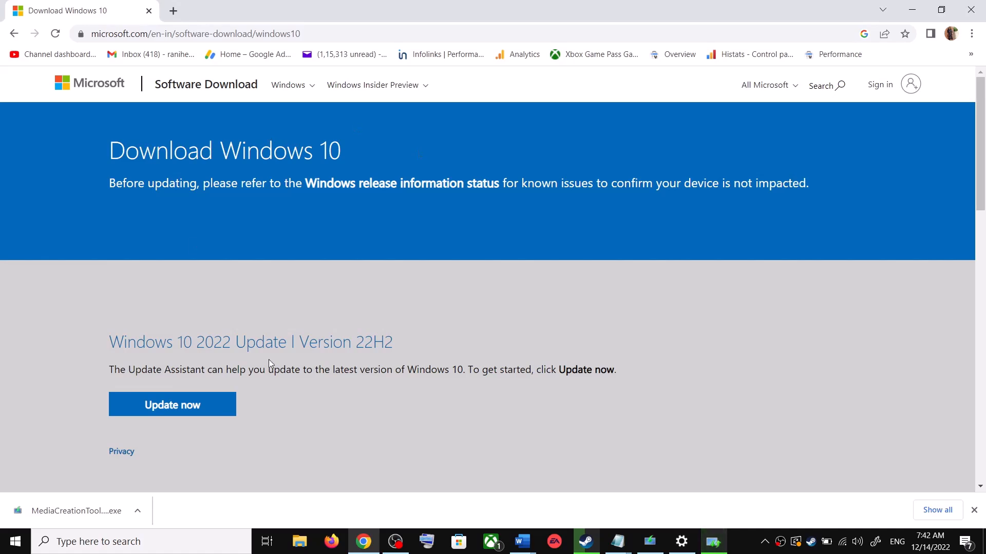
pyautogui.moveTo(127, 370); pyautogui.dragTo(205, 381)
pyautogui.click(195, 406)
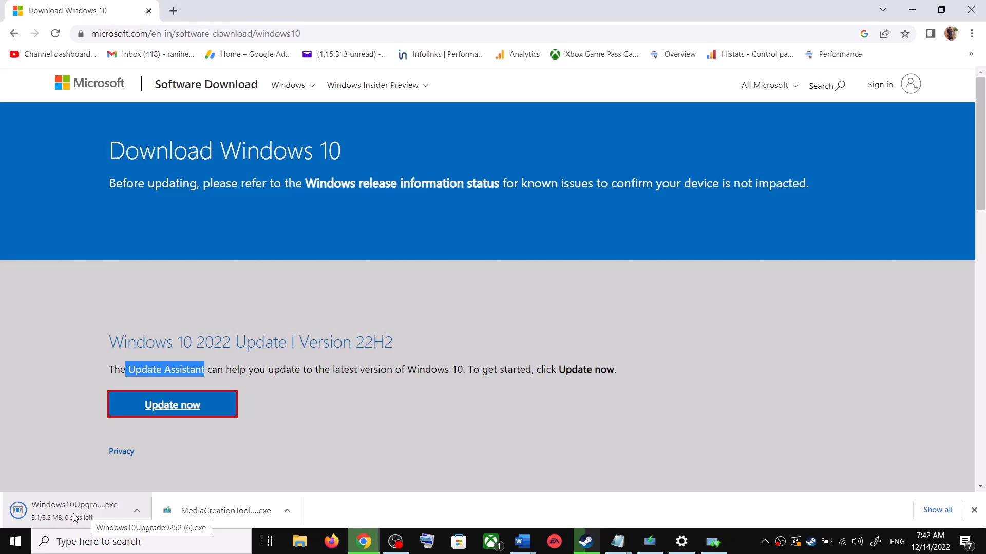
pyautogui.click(67, 515)
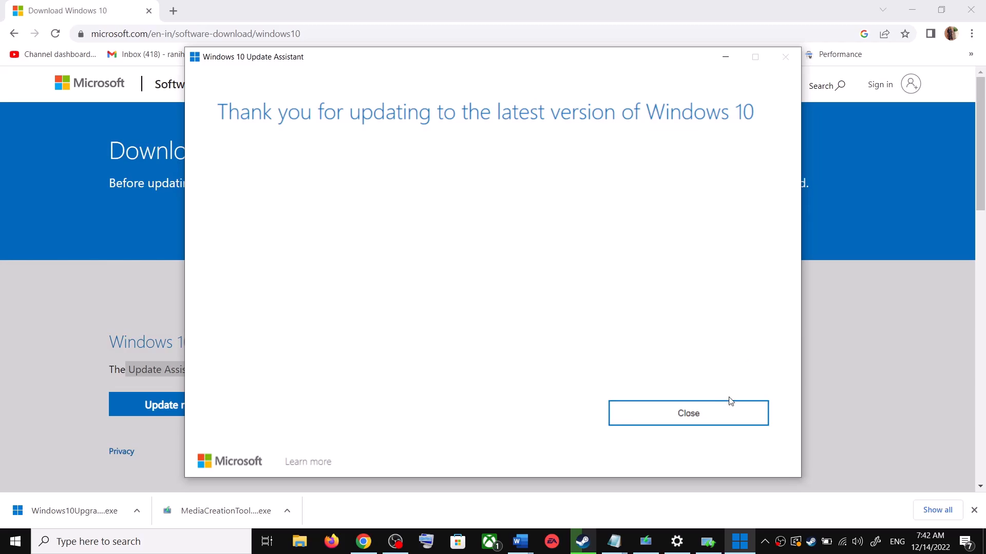
pyautogui.click(716, 414)
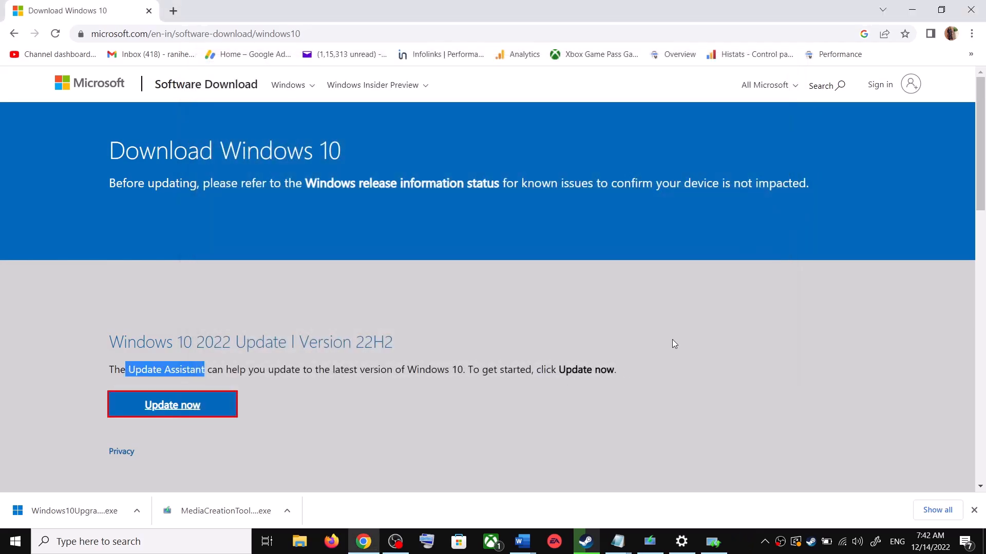
# Step: Switch to the Word document and copy all Step 3 commands, from "SC config trustedinstaller start=auto" through "net start appidsvc"
pyautogui.click(522, 542)
pyautogui.click(605, 513)
pyautogui.scroll(-5, 404, 345)
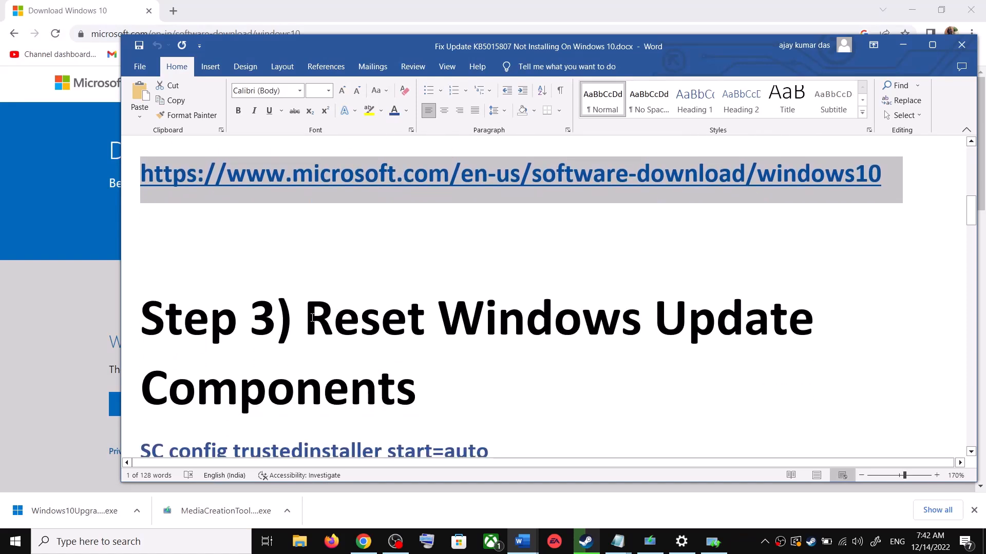
pyautogui.moveTo(312, 317); pyautogui.dragTo(417, 392)
pyautogui.scroll(-3, 422, 374)
pyautogui.click(142, 344)
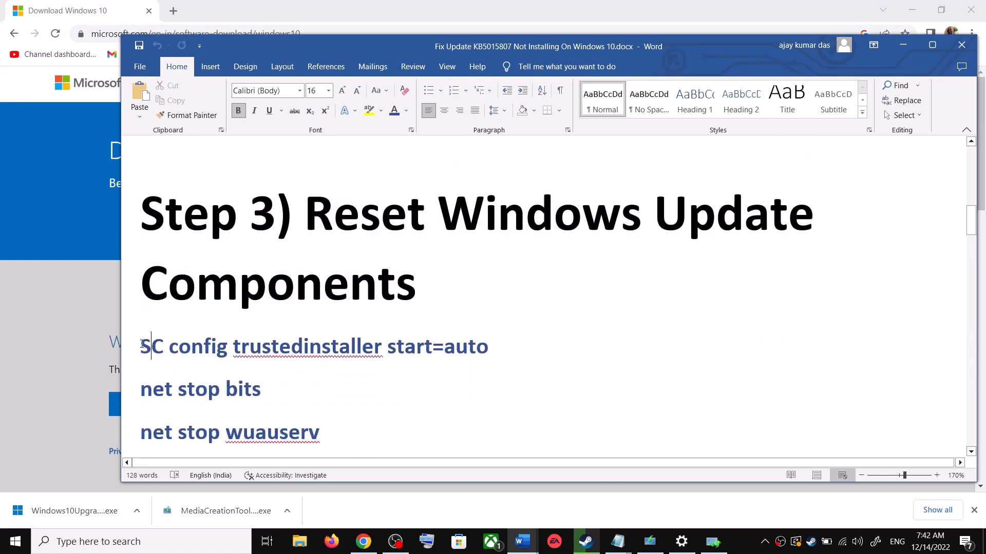
pyautogui.moveTo(143, 344); pyautogui.dragTo(322, 428)
pyautogui.scroll(-1, 315, 405)
pyautogui.rightClick(261, 288)
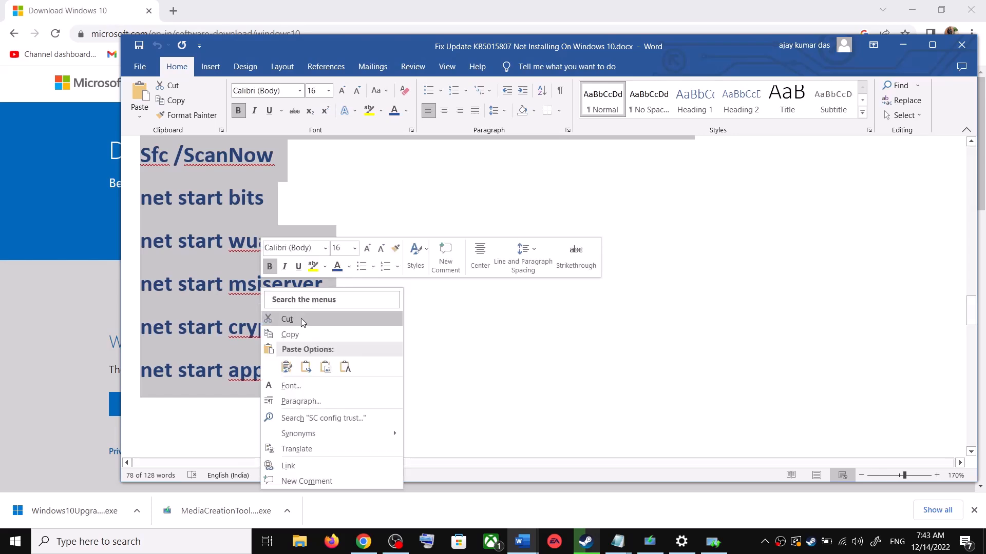
pyautogui.click(304, 334)
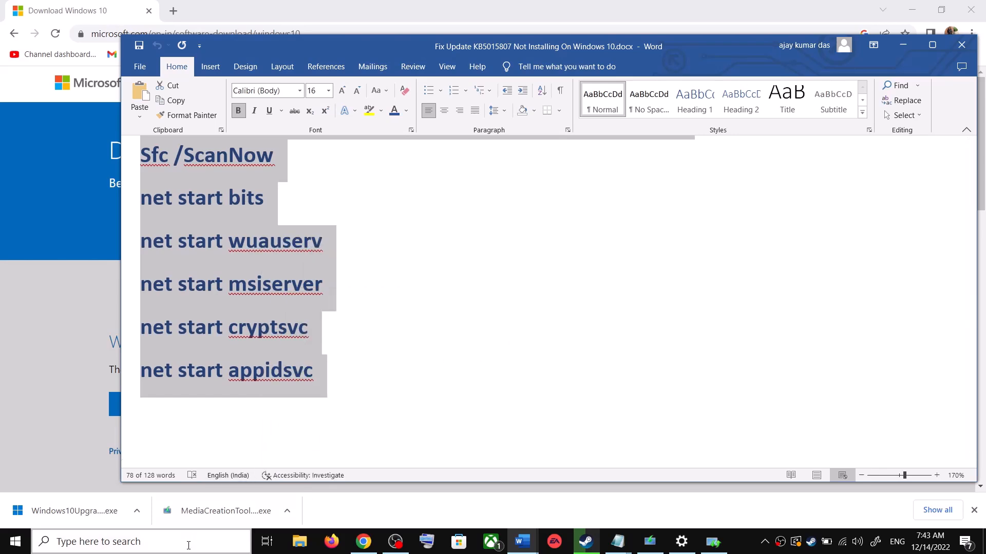
# Step: Open Notepad and paste the copied Windows Update reset commands into the blank file
pyautogui.click(173, 551)
pyautogui.write('note')
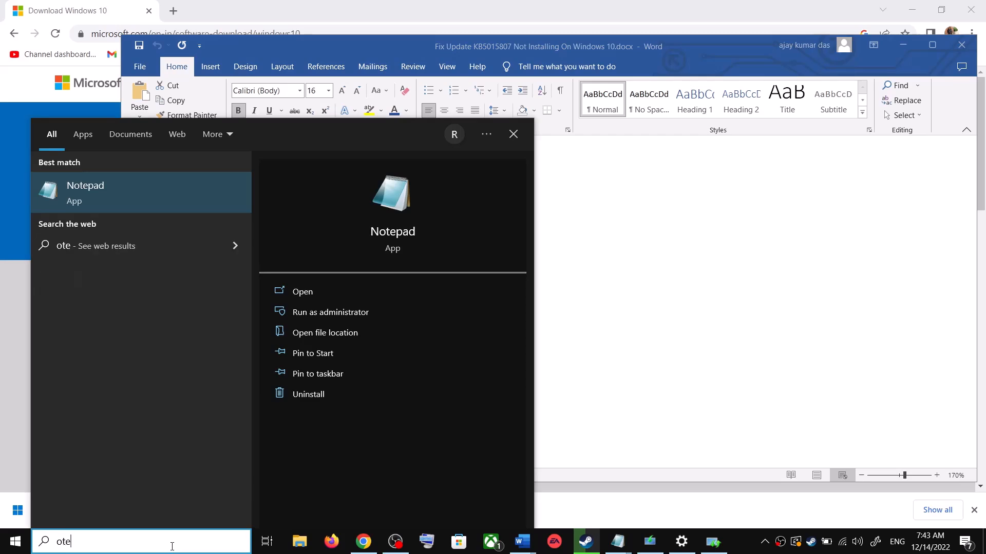
pyautogui.click(166, 181)
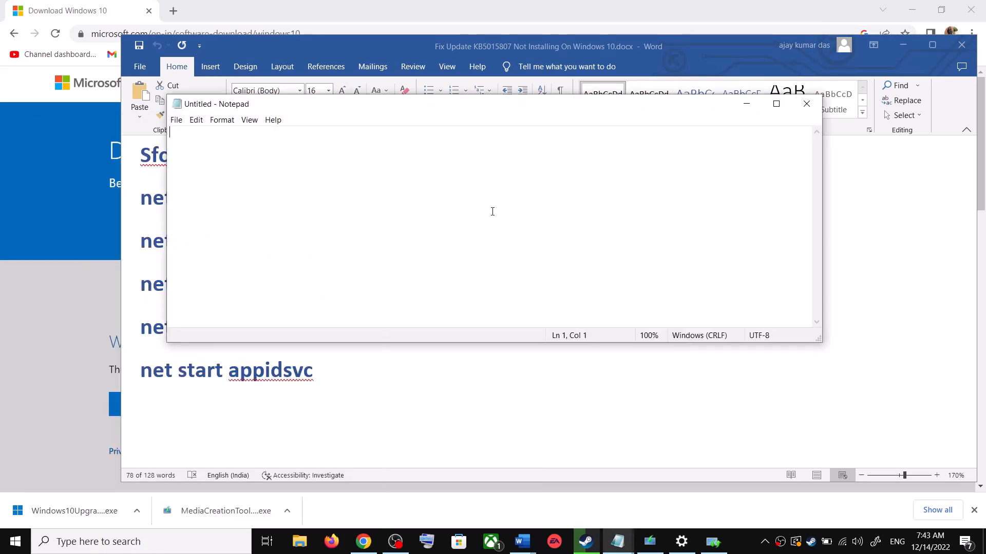
pyautogui.hotkey('ctrl', 'v')
pyautogui.scroll(3, 303, 238)
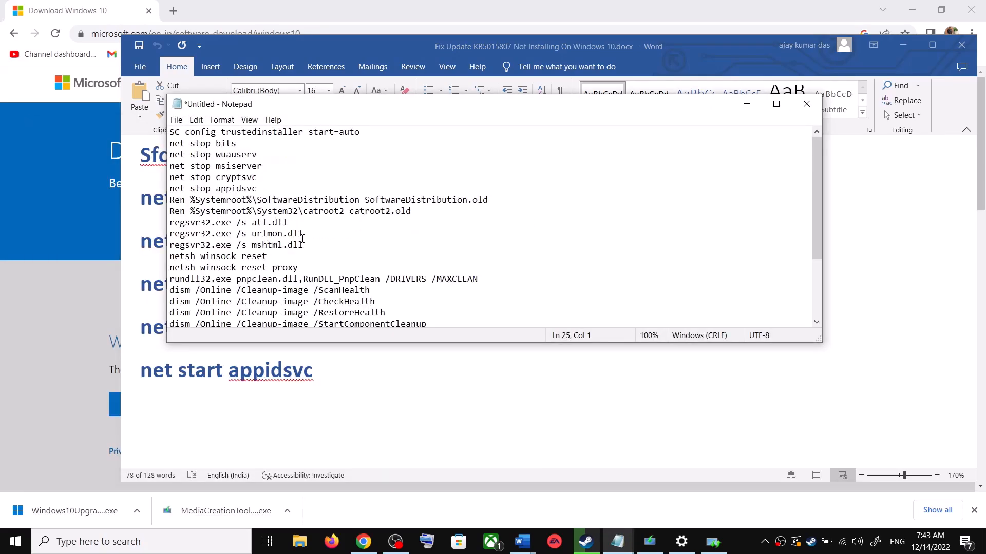
# Step: Save the Notepad file to the Desktop as Wufix.bat with the file type All Files (*.*), using the name from the Word instructions
pyautogui.click(176, 119)
pyautogui.click(202, 183)
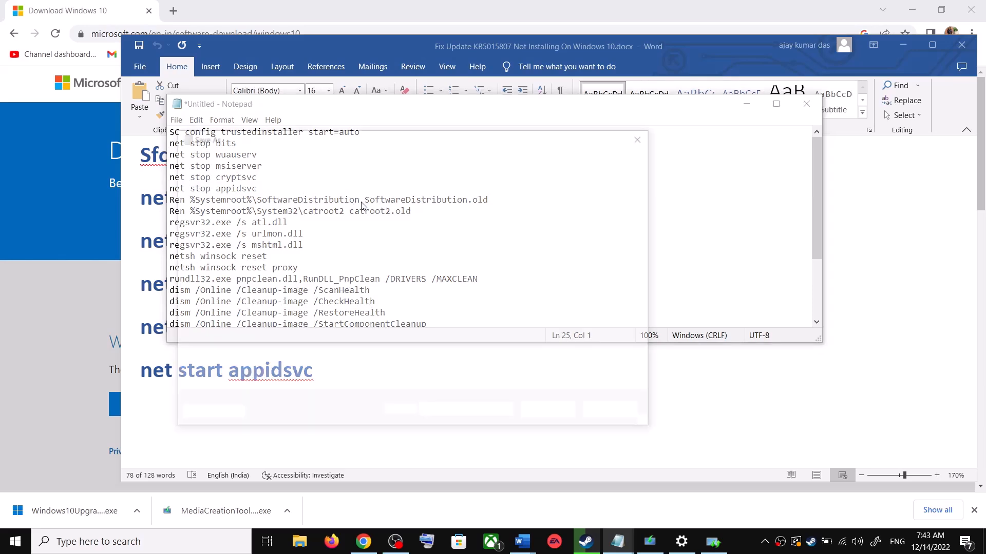
pyautogui.click(228, 241)
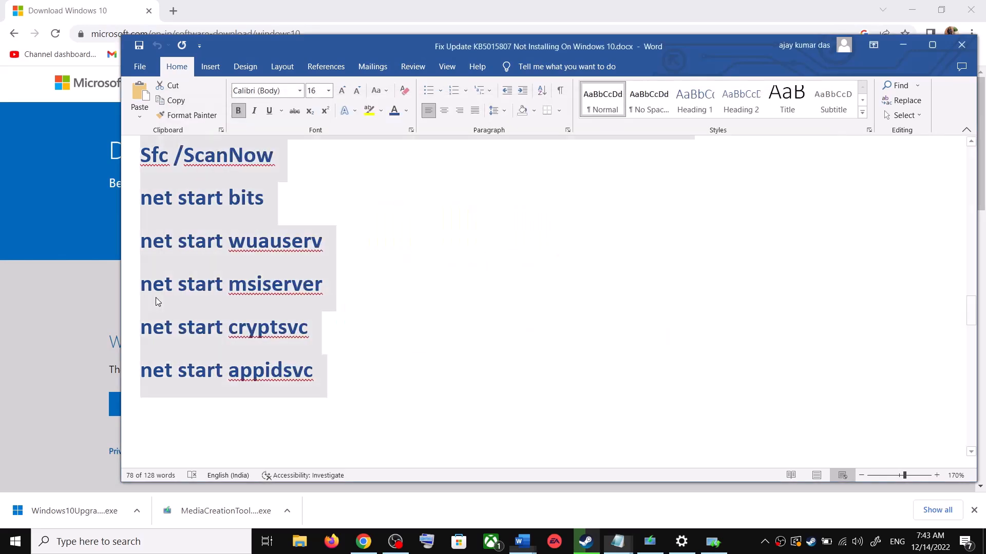
pyautogui.scroll(-3, 280, 323)
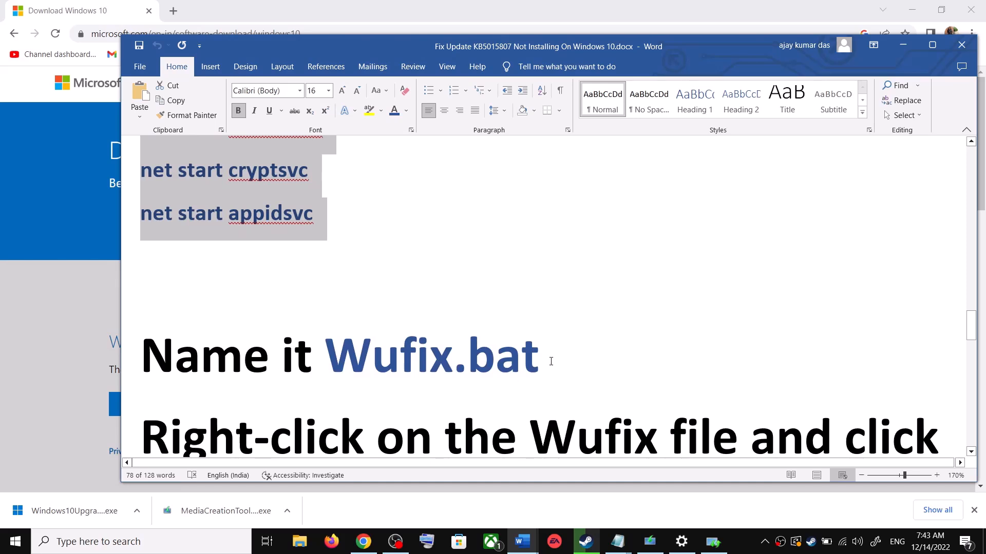
pyautogui.moveTo(551, 362); pyautogui.dragTo(326, 358)
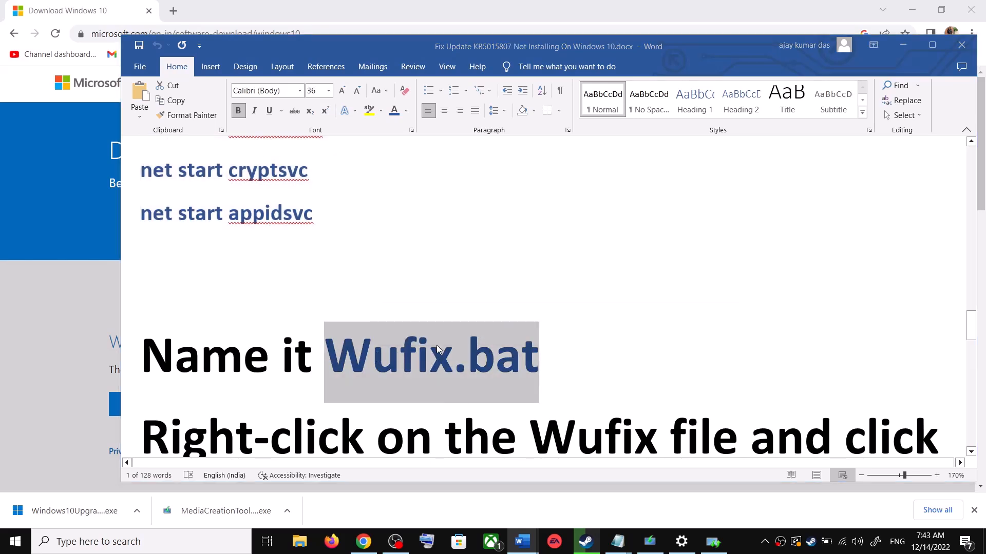
pyautogui.hotkey('alt', 'Tab')
pyautogui.moveTo(290, 367); pyautogui.dragTo(192, 367)
pyautogui.write('Wufix.bat')
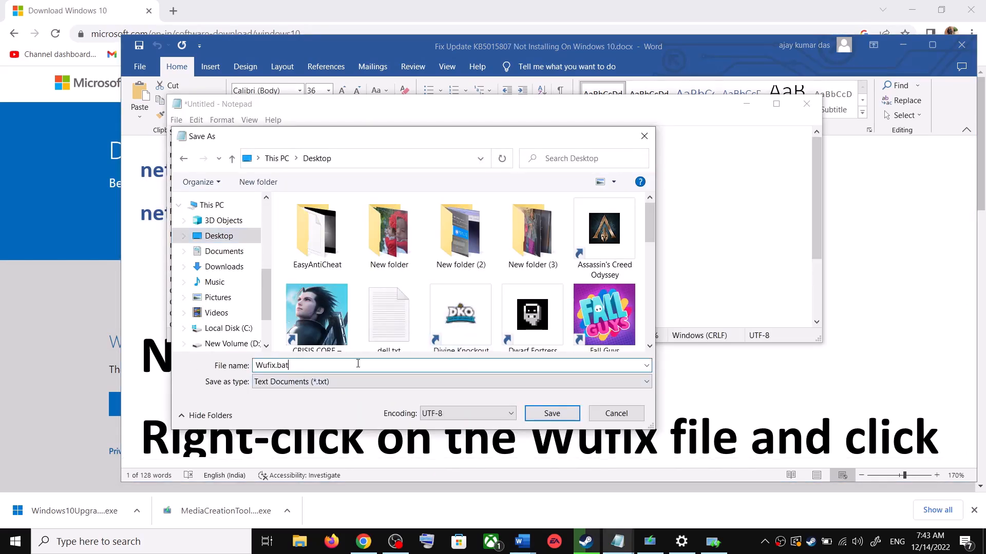
pyautogui.click(294, 385)
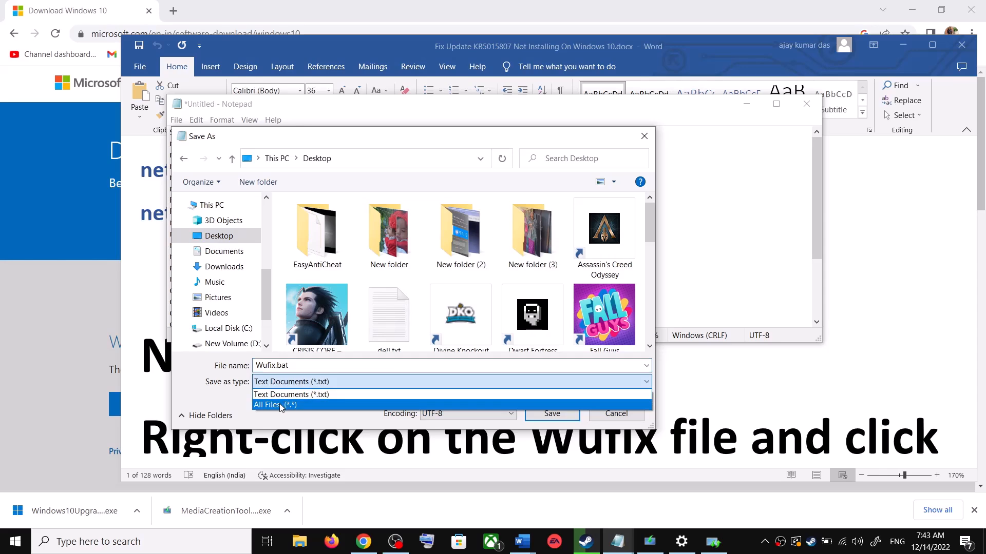
pyautogui.click(279, 404)
pyautogui.click(563, 414)
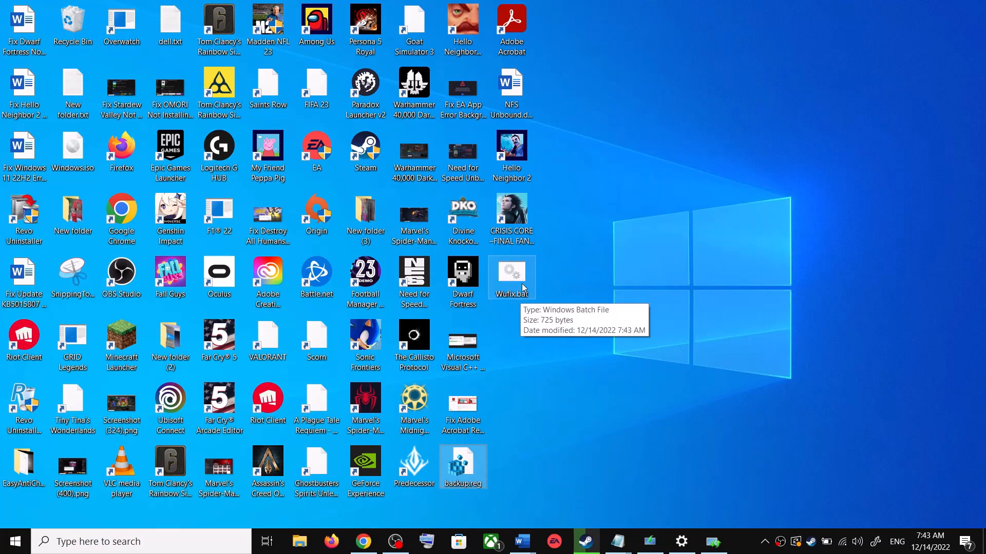
# Step: Run Wufix.bat from the desktop as administrator and move its command window toward the middle of the screen
pyautogui.rightClick(518, 280)
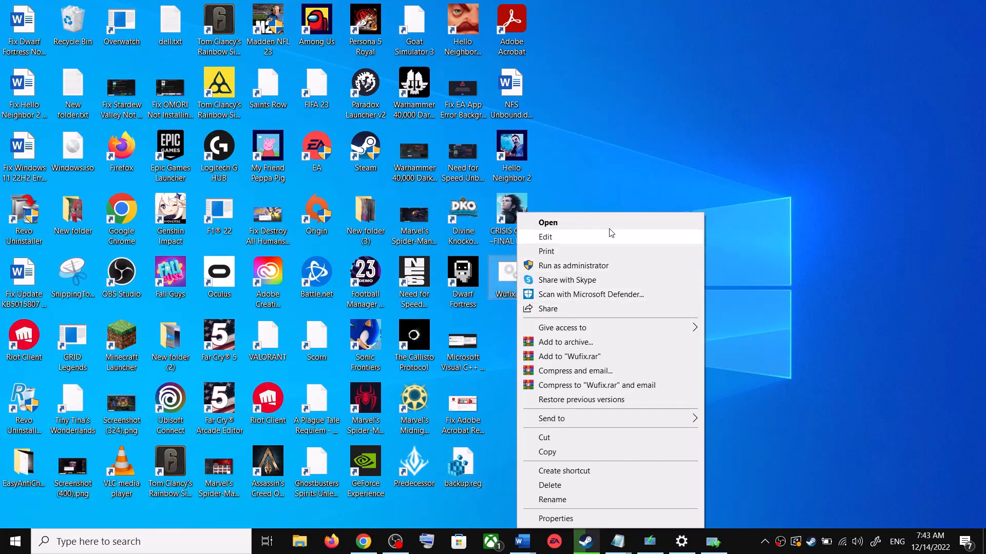
pyautogui.click(588, 176)
pyautogui.rightClick(512, 285)
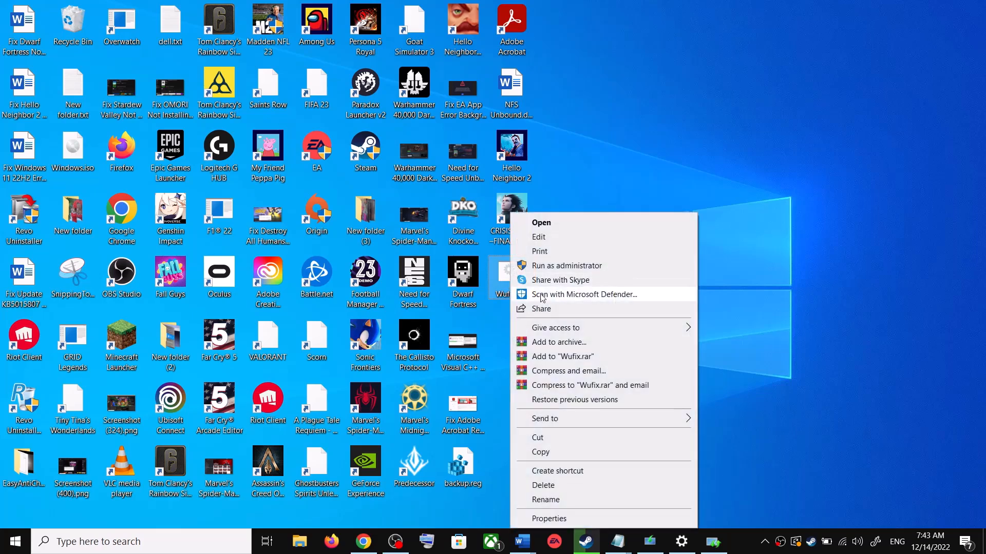
pyautogui.click(579, 265)
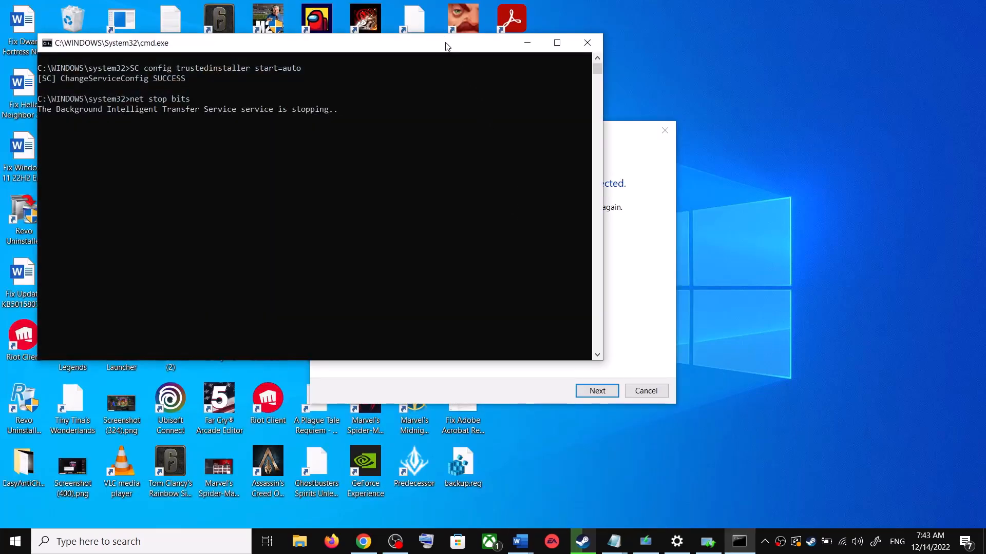
pyautogui.moveTo(446, 47); pyautogui.dragTo(560, 138)
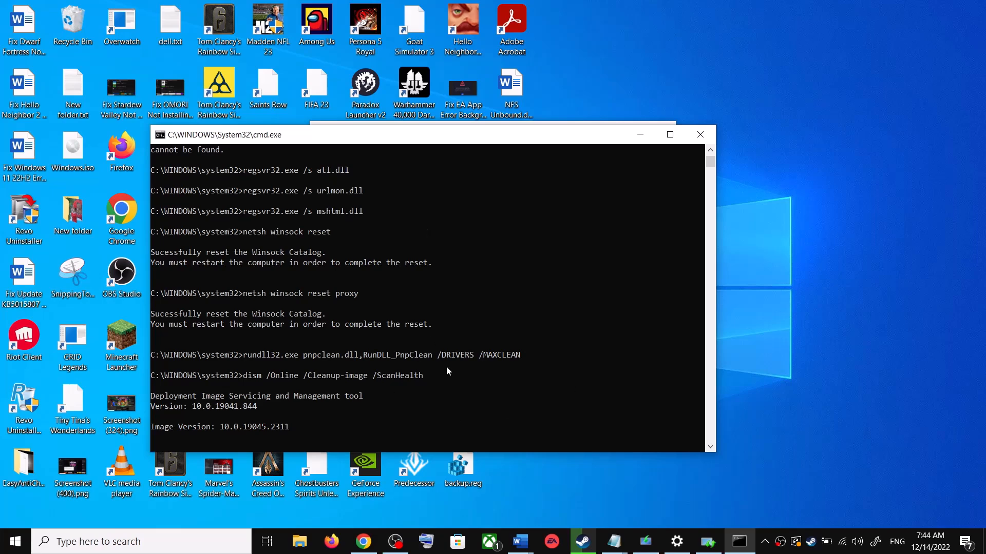
pyautogui.click(16, 542)
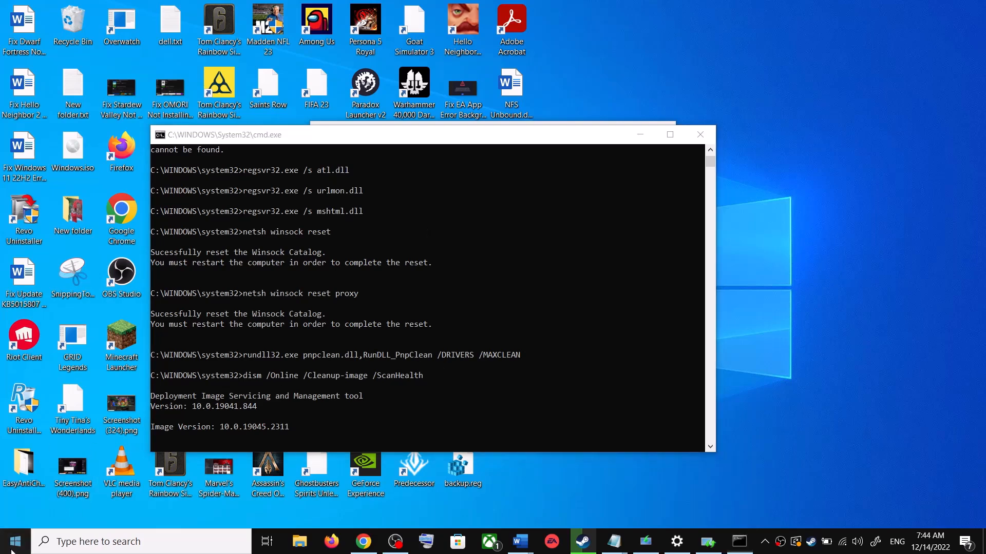
pyautogui.click(21, 516)
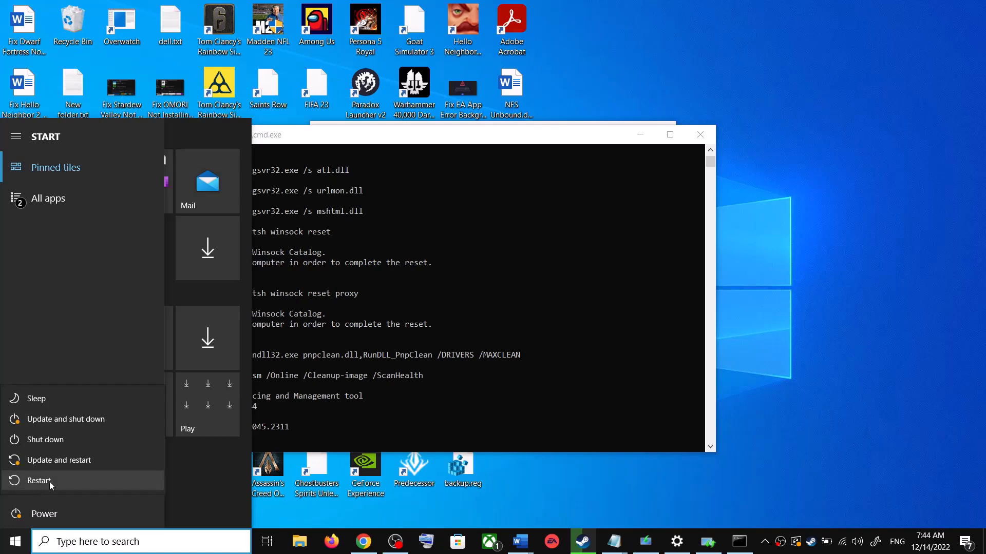
pyautogui.press('Escape')
pyautogui.press('Escape')
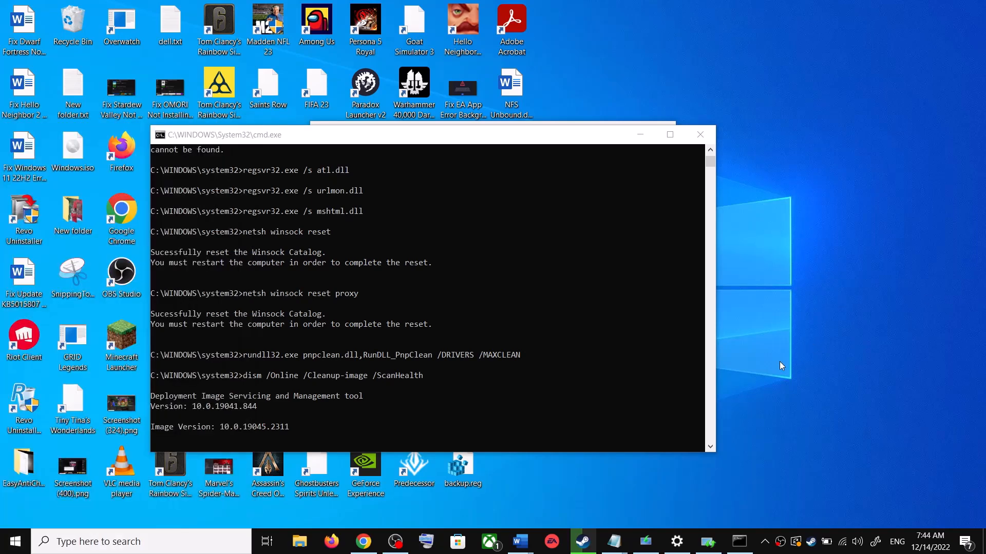
# Step: Close the open Windows Settings window
pyautogui.rightClick(677, 541)
pyautogui.click(662, 513)
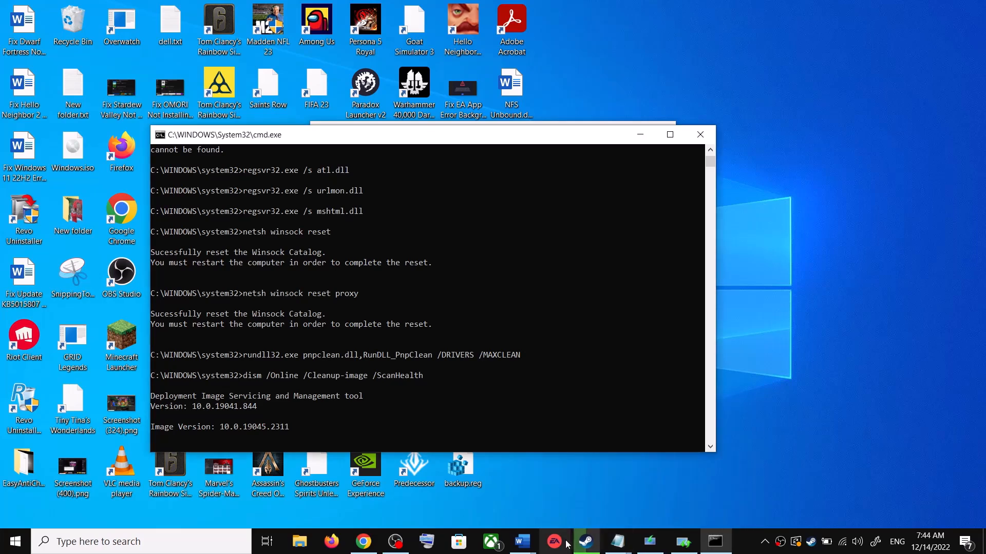
# Step: Switch to the Word document, read the remaining Wufix instructions and highlight the Step 4 title "Use Media Creation Tool"
pyautogui.click(606, 510)
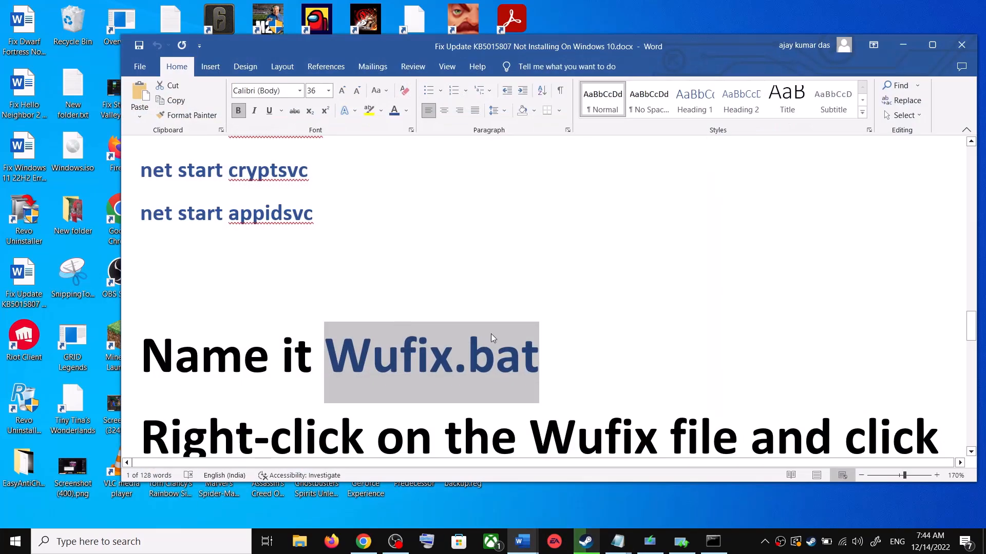
pyautogui.scroll(-3, 492, 334)
pyautogui.scroll(-6, 498, 334)
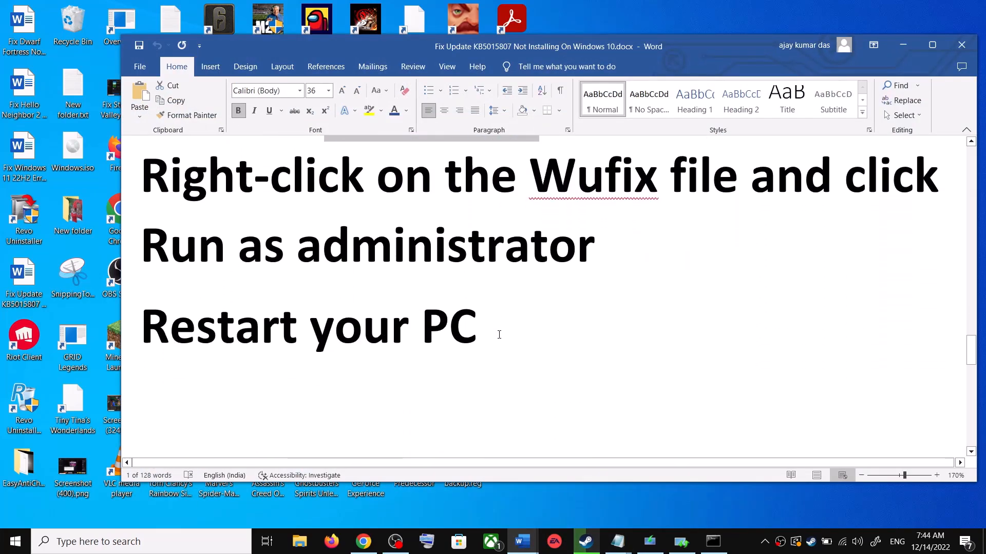
pyautogui.moveTo(353, 339); pyautogui.dragTo(847, 339)
pyautogui.scroll(-2, 487, 357)
pyautogui.scroll(-2, 503, 354)
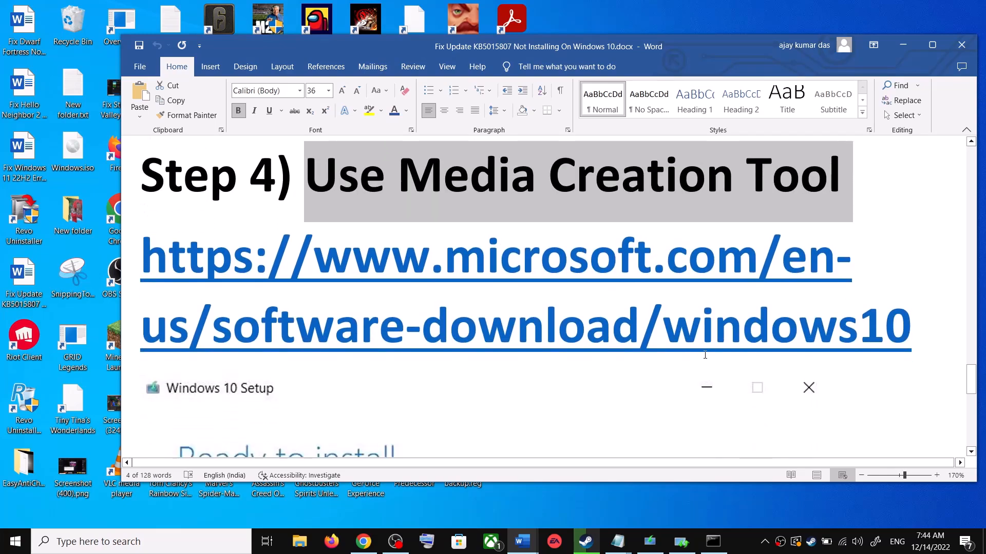
# Step: Switch to Chrome, run the downloaded Media Creation Tool, accept the license terms and start the download with "Upgrade this PC now"
pyautogui.click(364, 543)
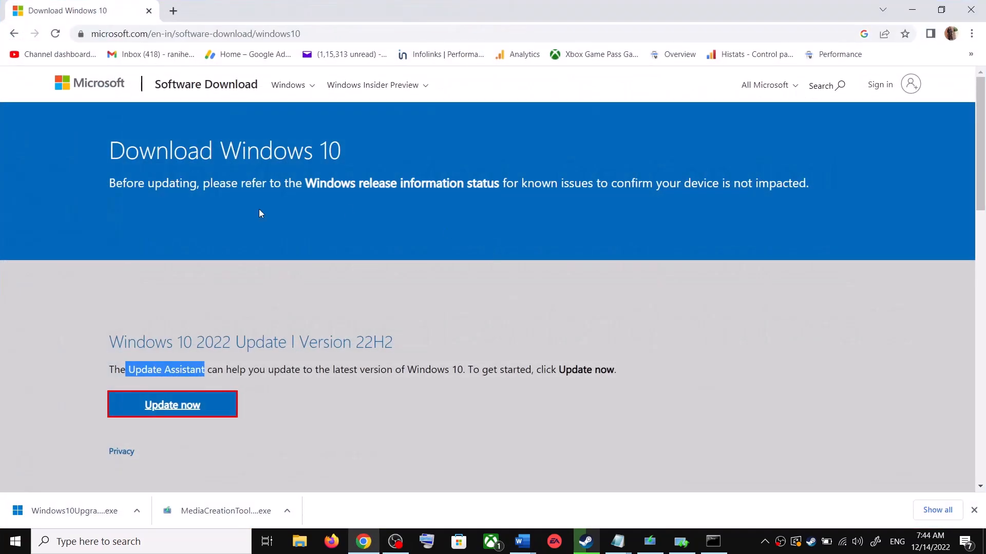
pyautogui.scroll(-5, 186, 302)
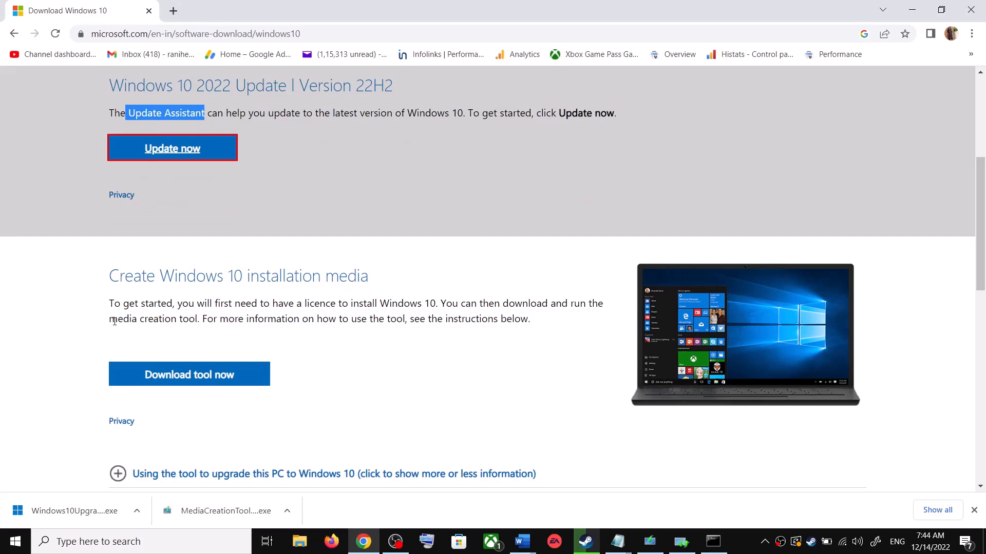
pyautogui.moveTo(114, 321); pyautogui.dragTo(205, 319)
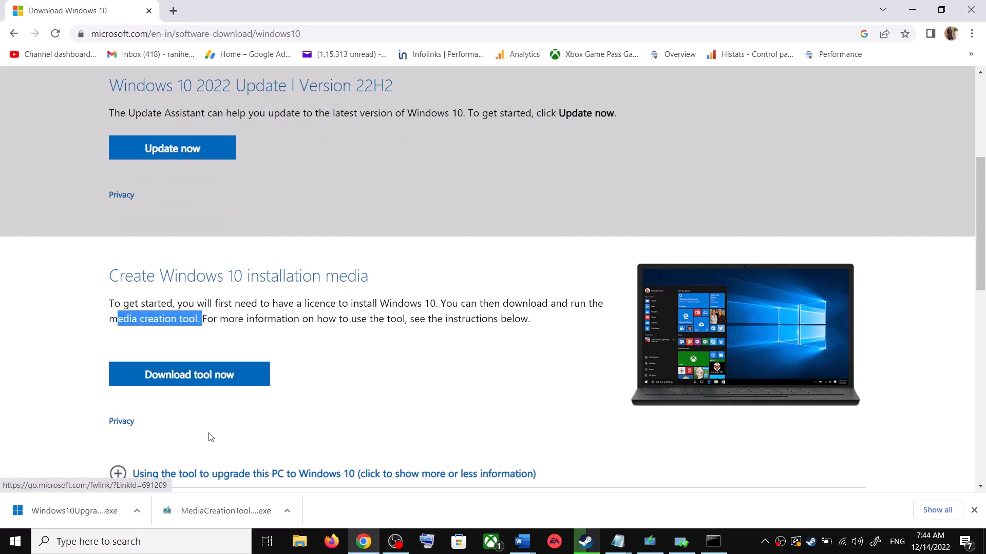
pyautogui.click(222, 516)
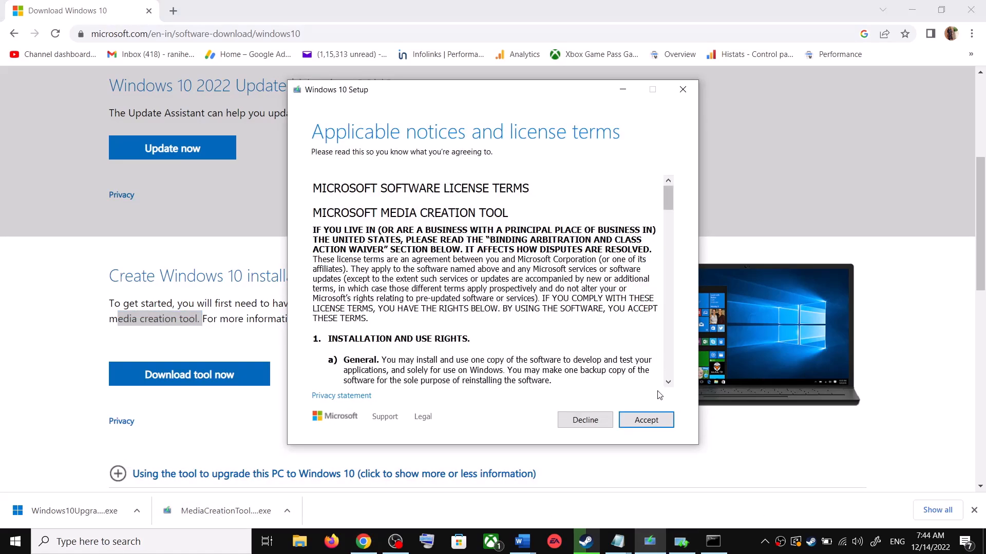
pyautogui.click(667, 421)
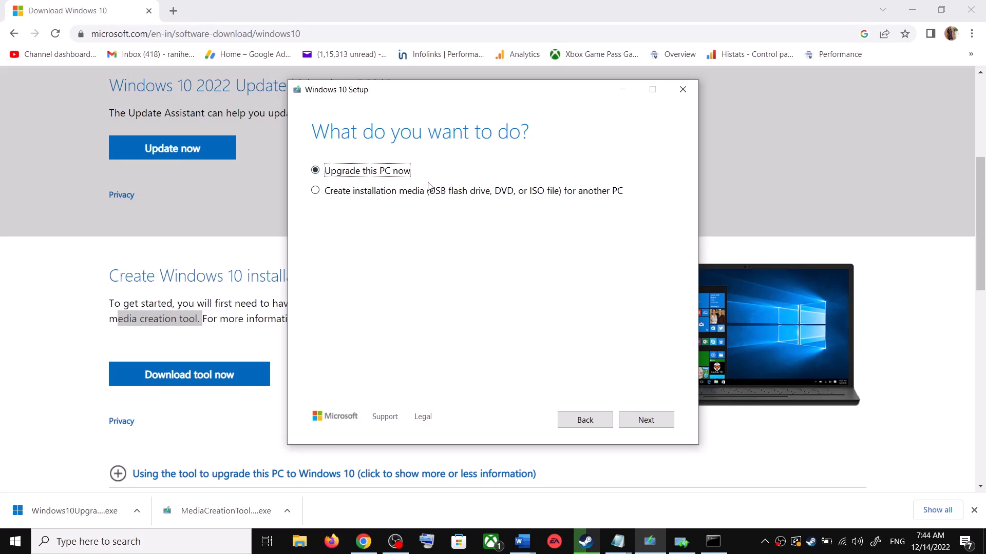
pyautogui.click(655, 424)
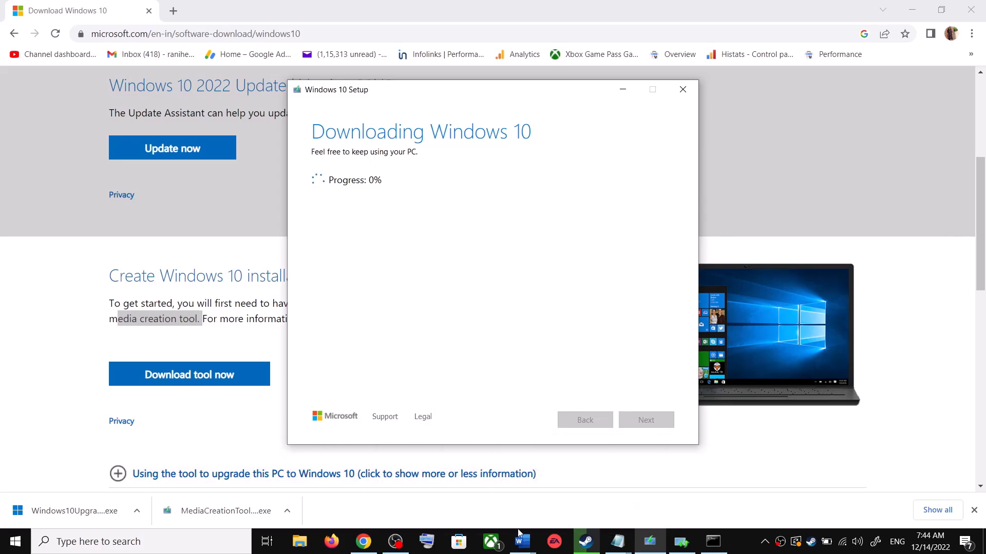
# Step: Switch to the Word document, maximize it and examine the "Ready to install" setup picture below Step 4 for what to keep
pyautogui.moveTo(535, 552)
pyautogui.click(590, 503)
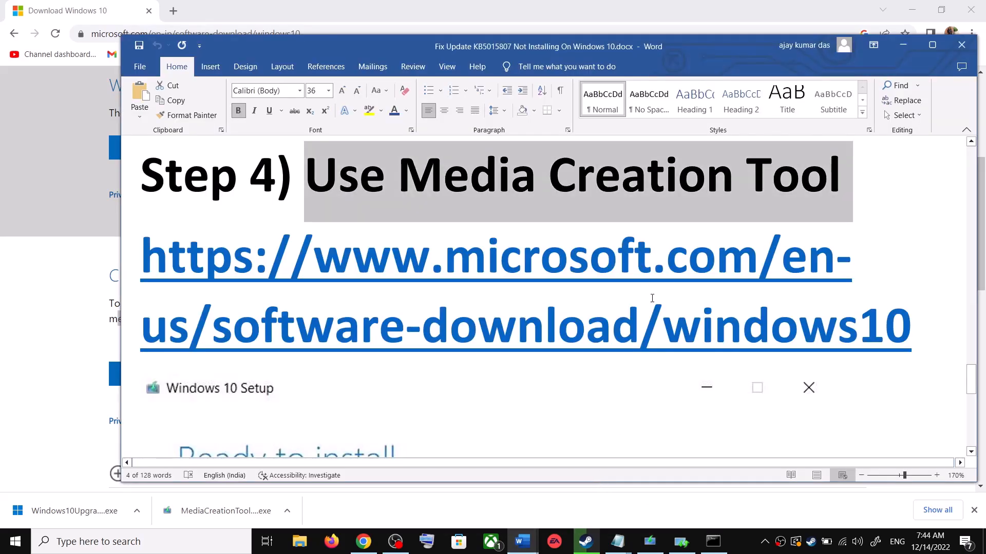
pyautogui.scroll(-1, 684, 326)
pyautogui.scroll(-2, 684, 326)
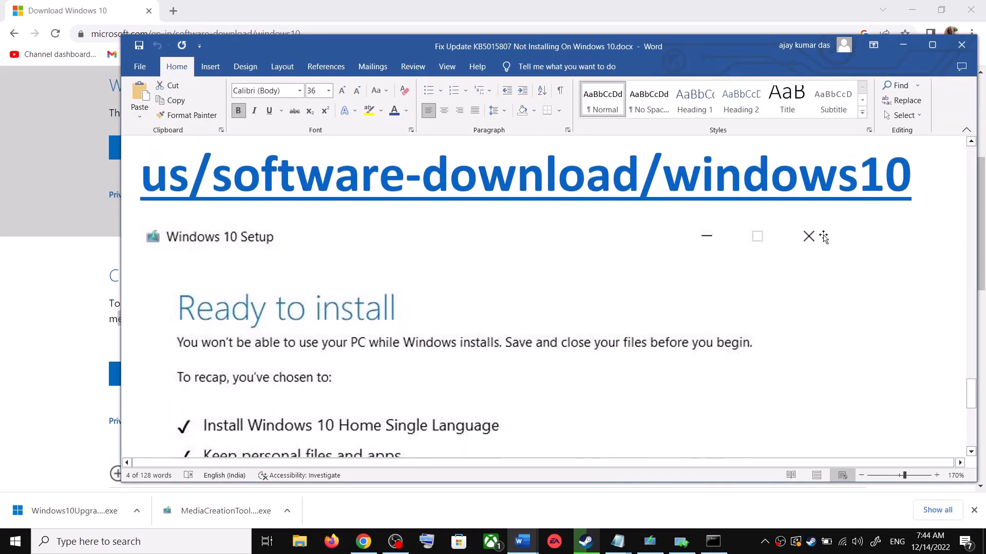
pyautogui.click(932, 45)
pyautogui.scroll(-2, 220, 288)
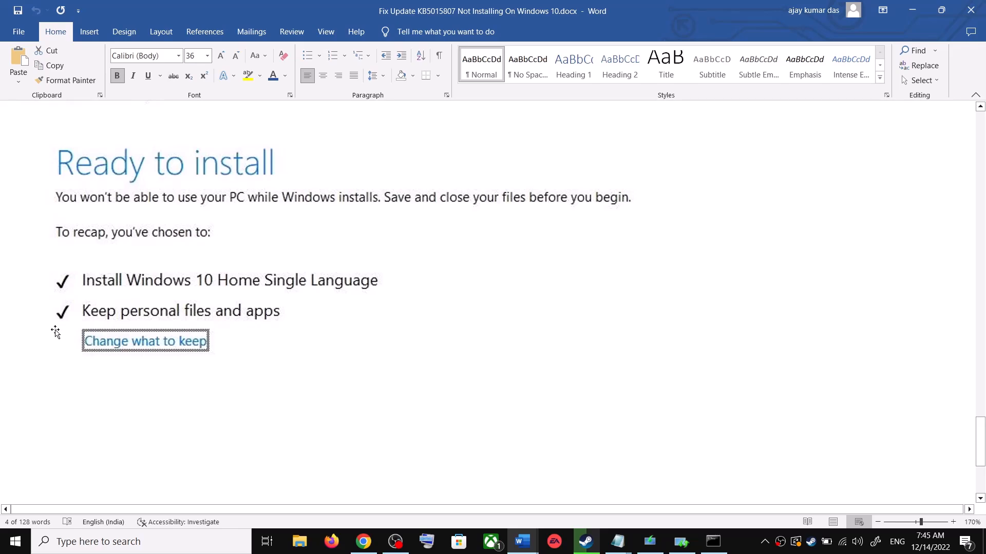
pyautogui.scroll(-4, 346, 310)
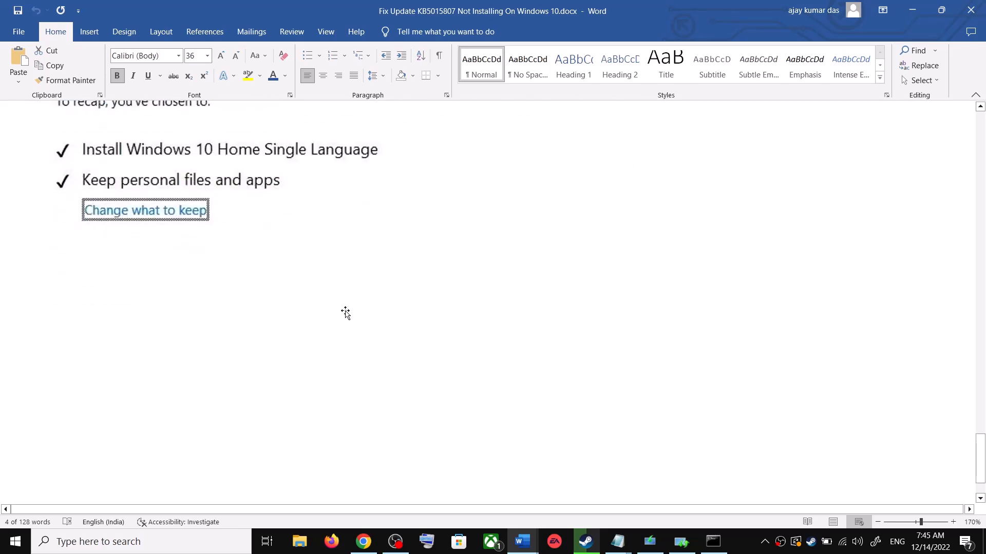
pyautogui.scroll(5, 502, 356)
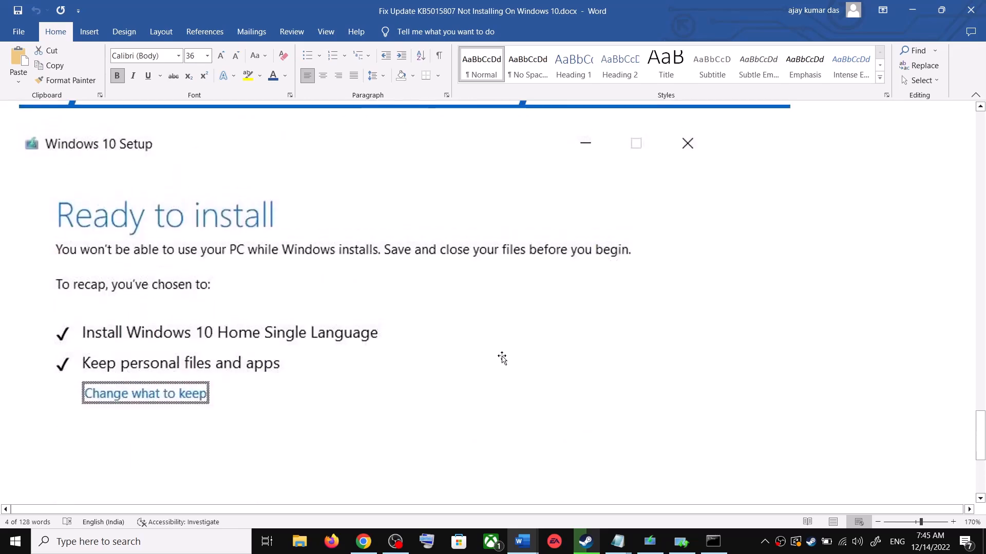